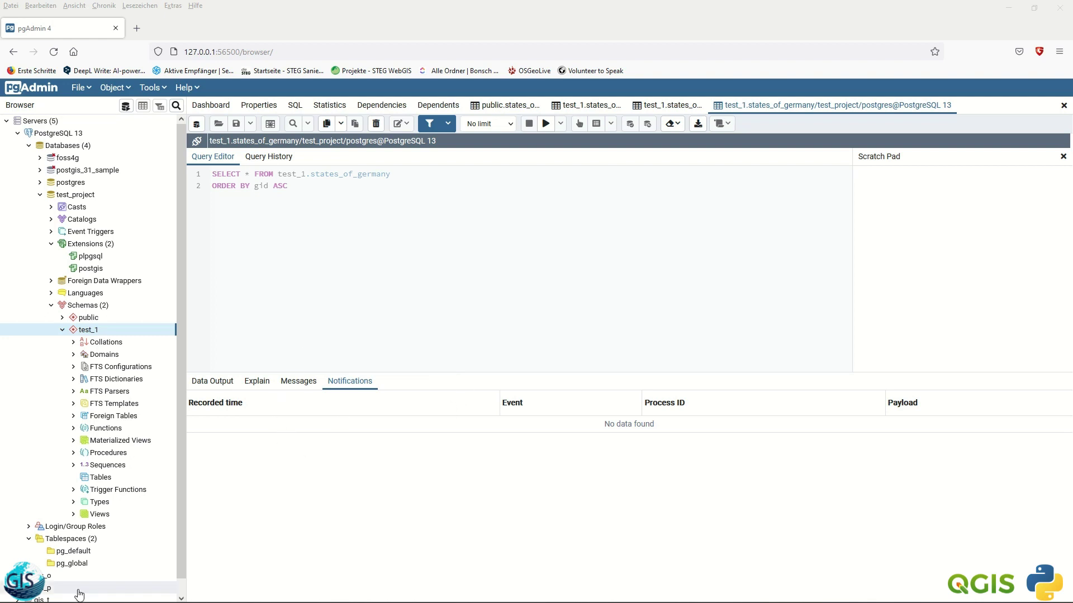
- Launch the PostGIS Bundle 3 Shapefile and DBF Loader Exporter by searching 'sh' in Start
click(35, 599)
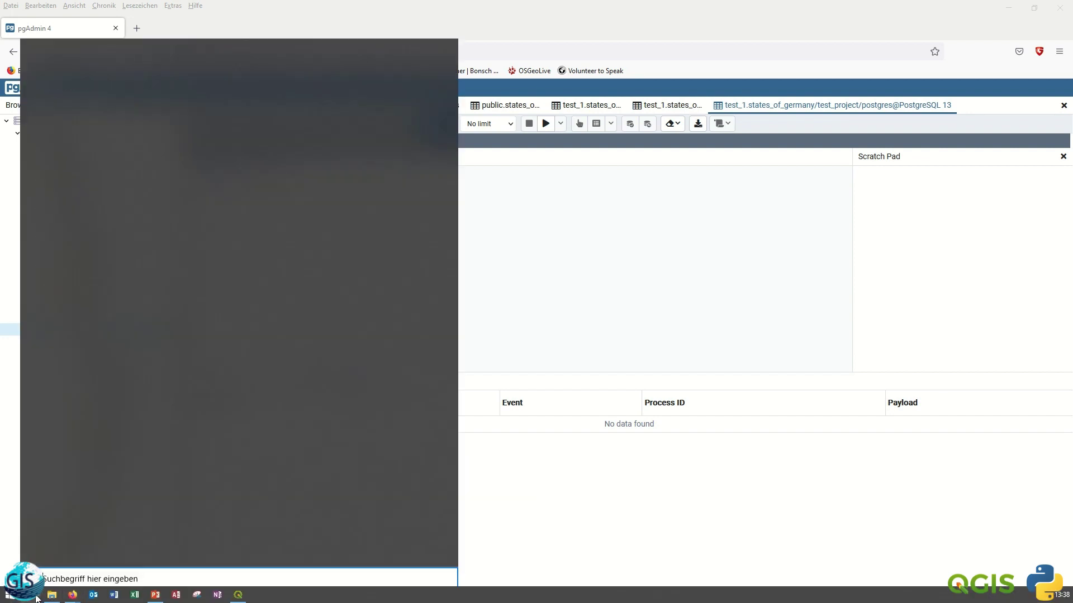
text(sh)
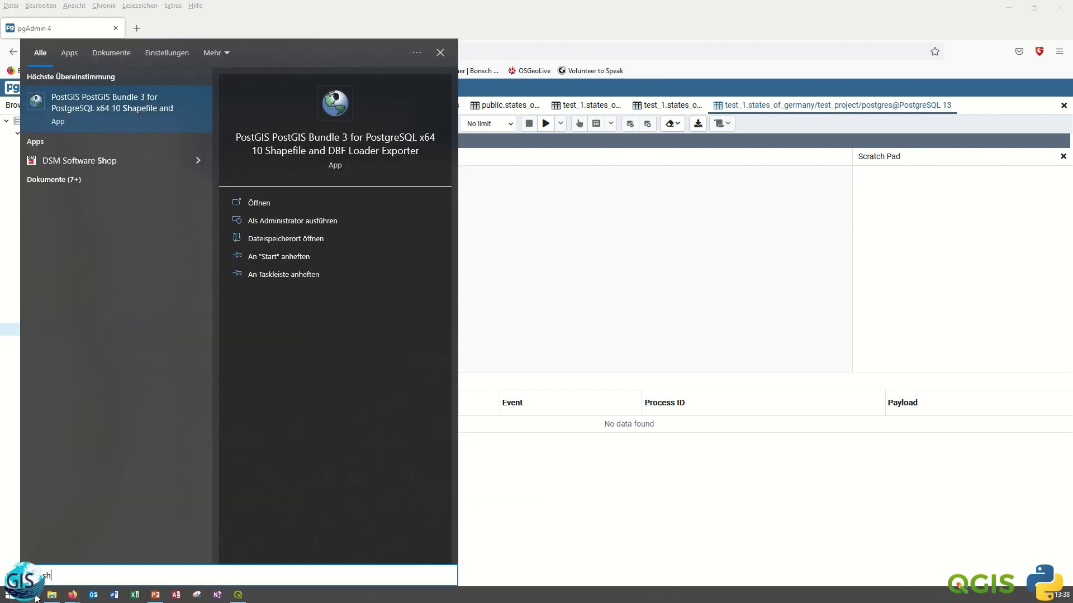
click(86, 104)
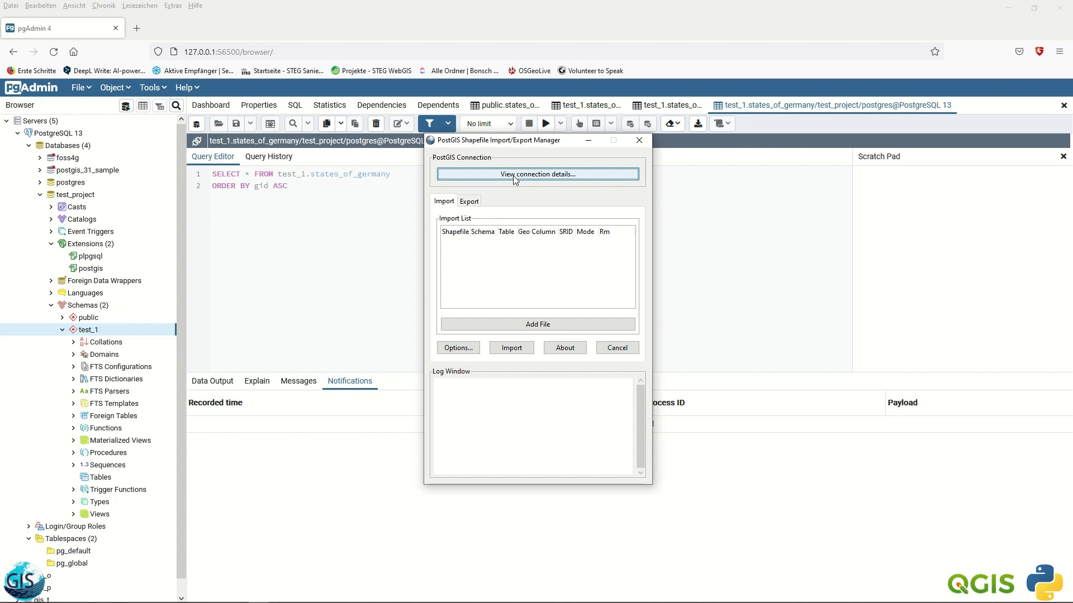
- Connect to database test_project on localhost:5432 using the database username and password
click(515, 178)
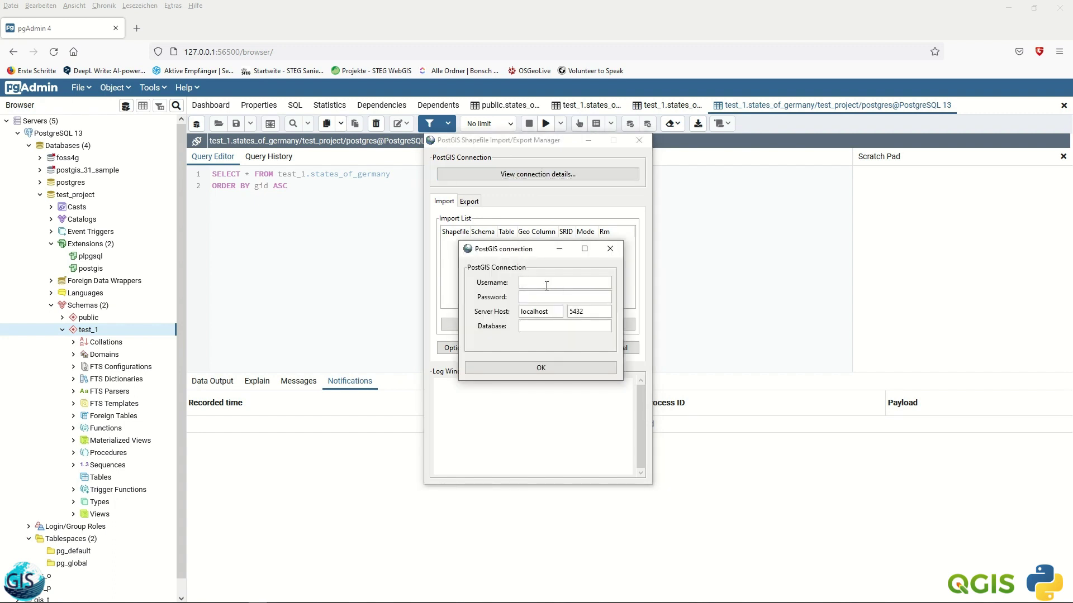
text(postgres)
click(539, 297)
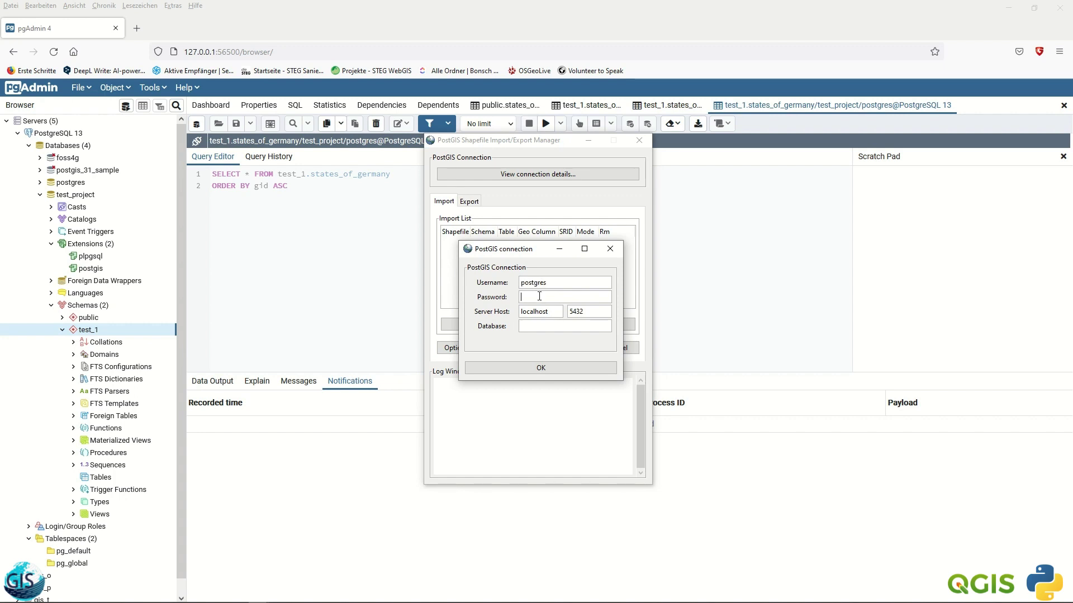
text(postgres)
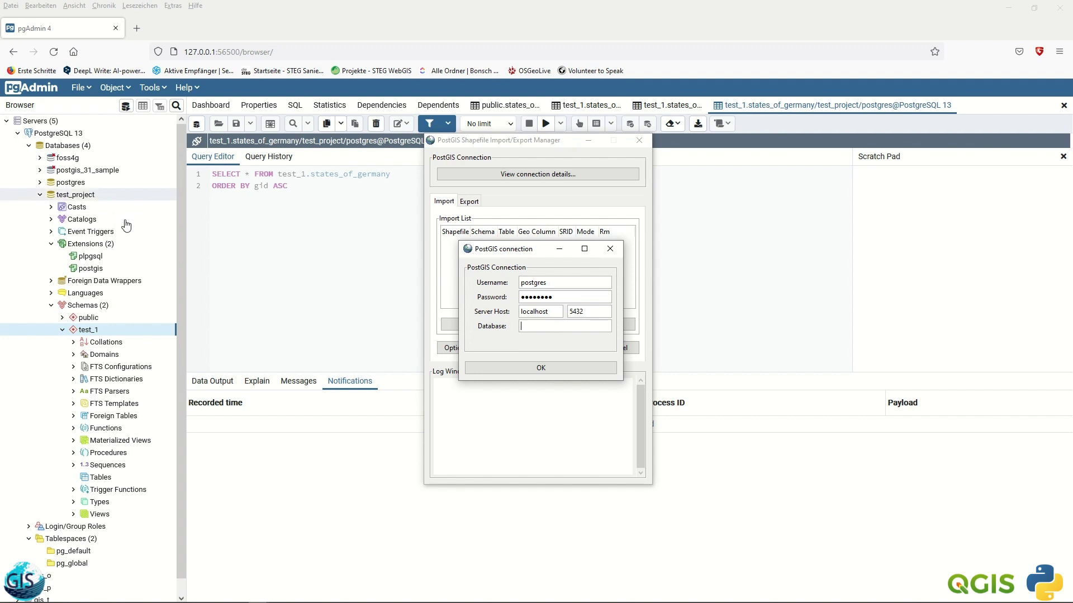
click(521, 332)
text(test_pro)
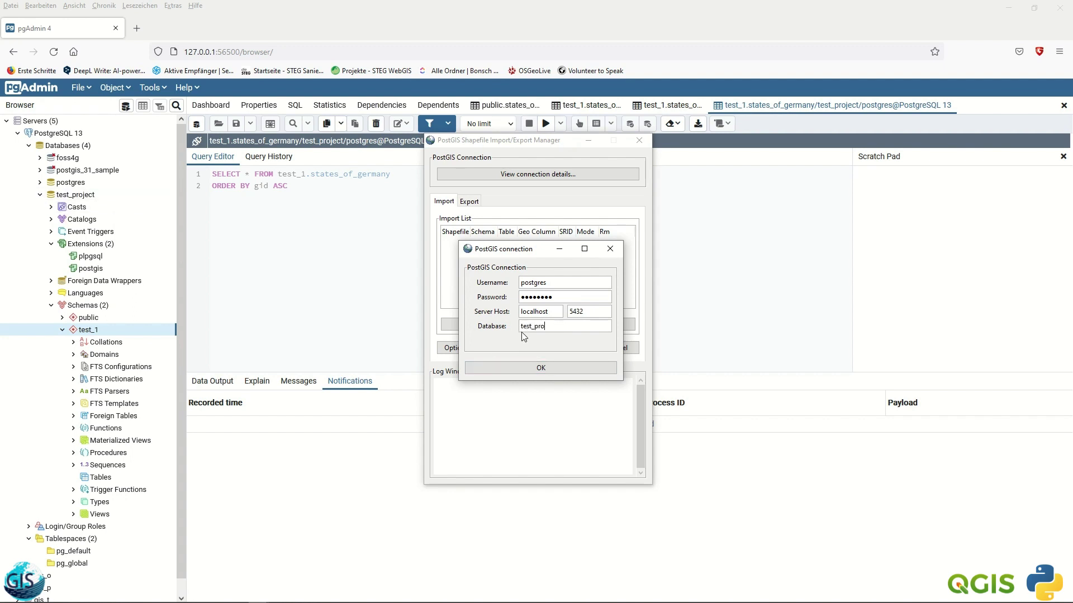
text(ject)
click(538, 367)
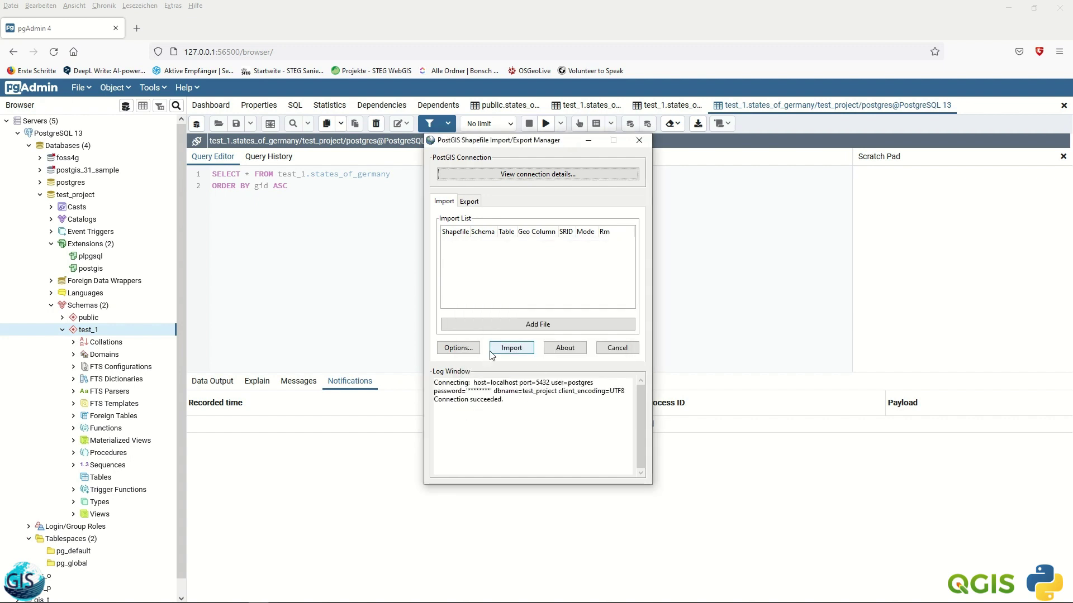
- Add States_of_Germany.shp from Documents\Join_Tutorial to the import list
click(521, 327)
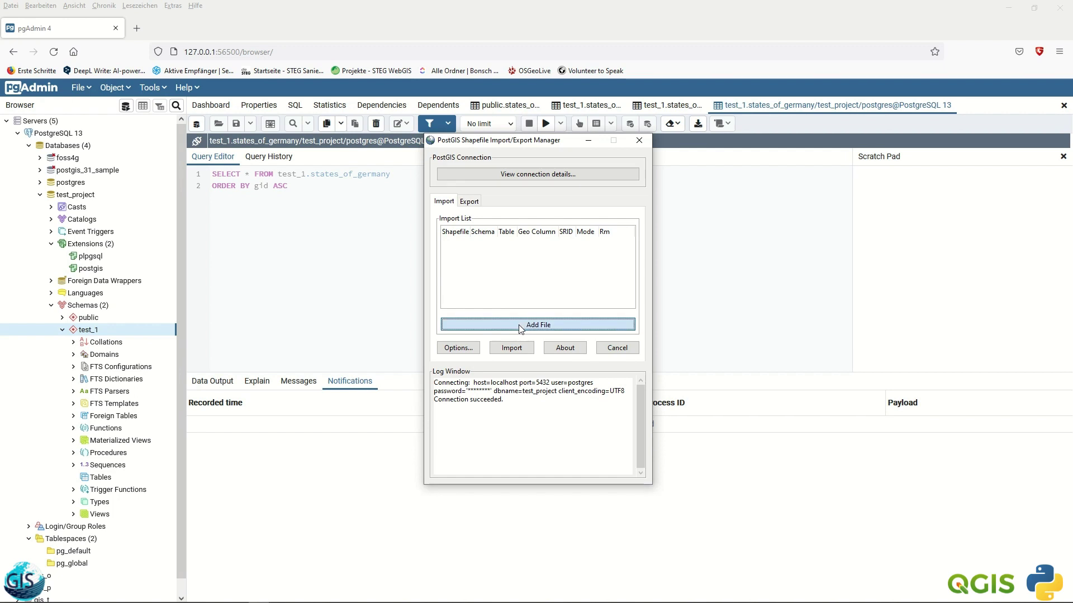
click(369, 260)
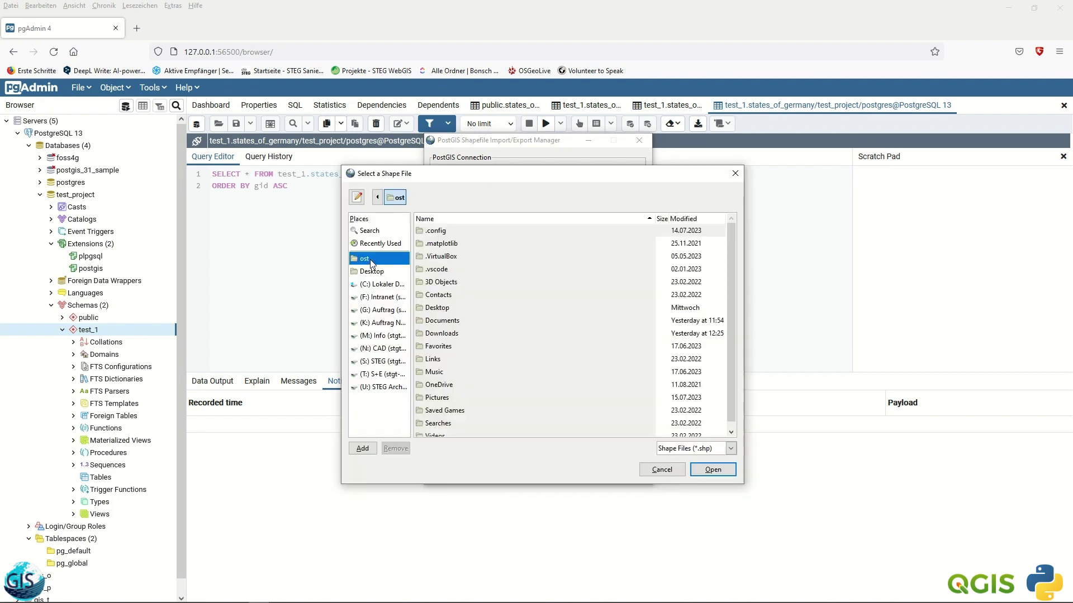
double_click(442, 332)
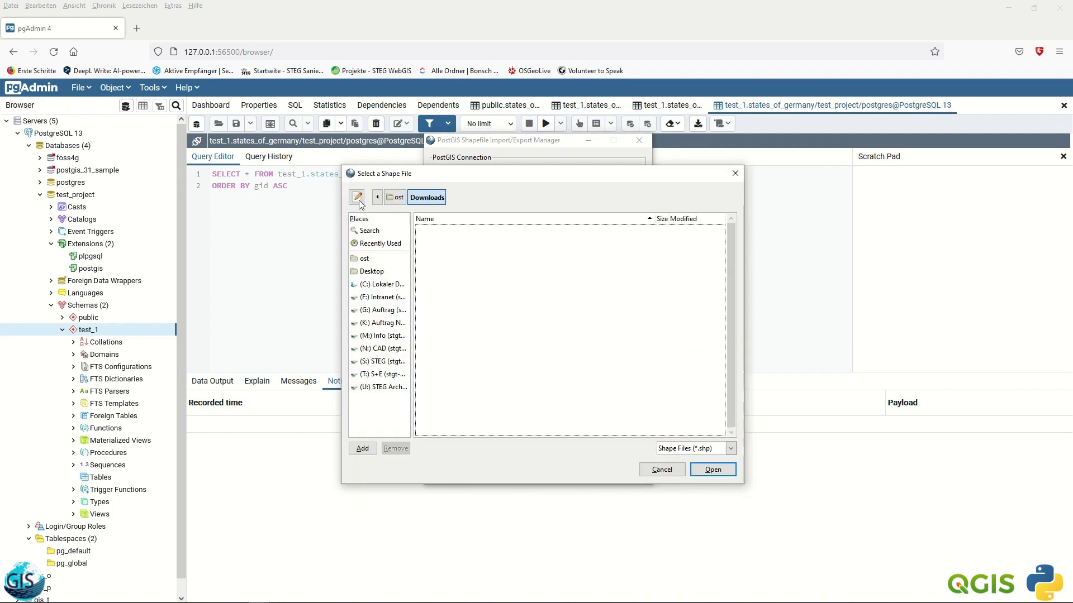
click(366, 260)
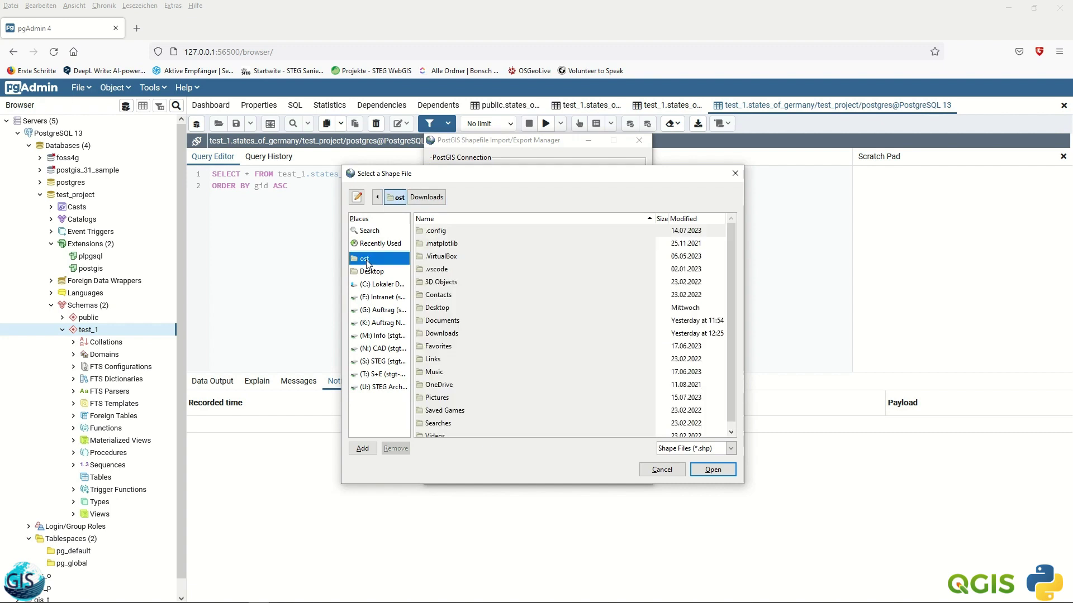
double_click(451, 320)
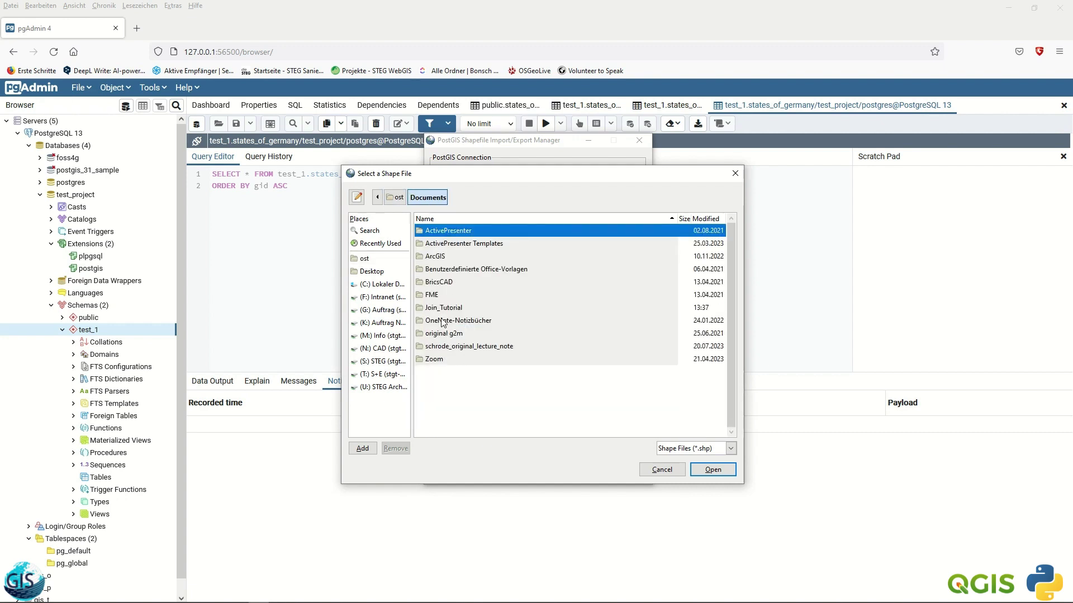
double_click(444, 309)
click(463, 283)
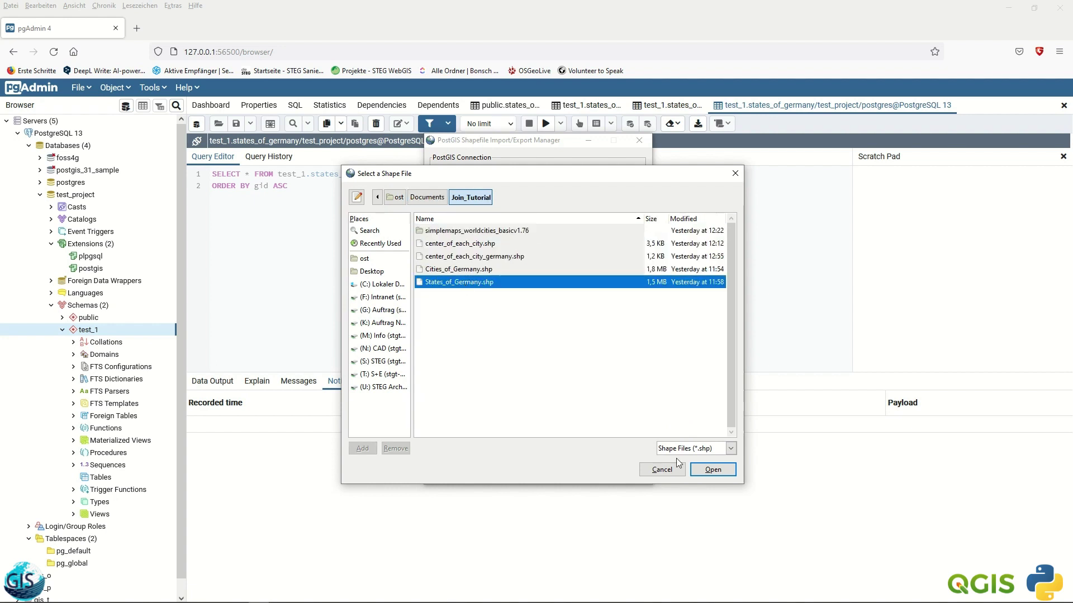
click(712, 469)
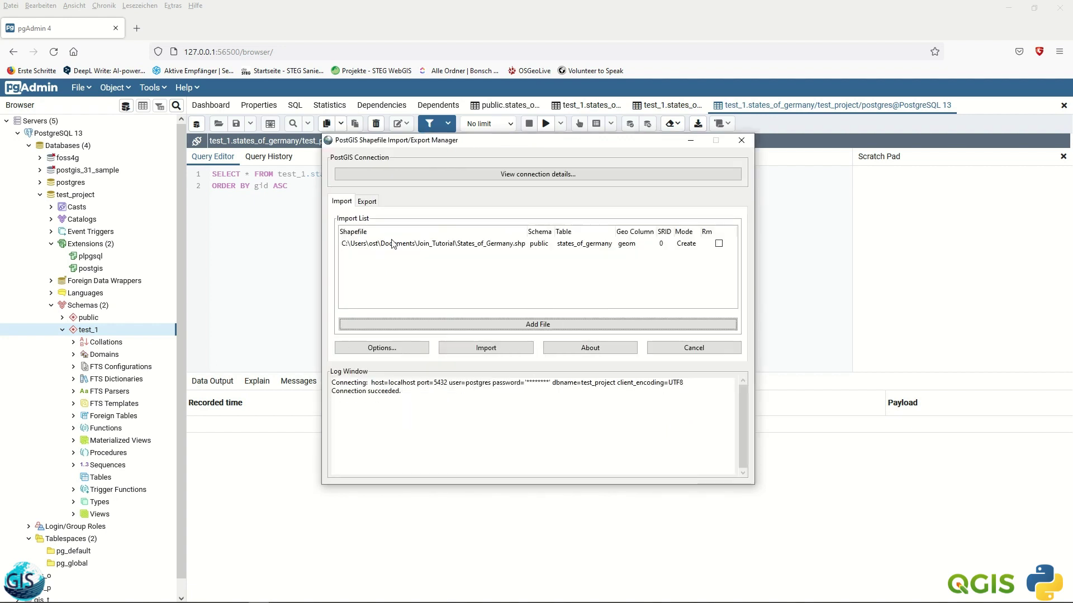
- Retarget the States_of_Germany import to schema test_1, table states_of_germany, SRID 4326
click(541, 246)
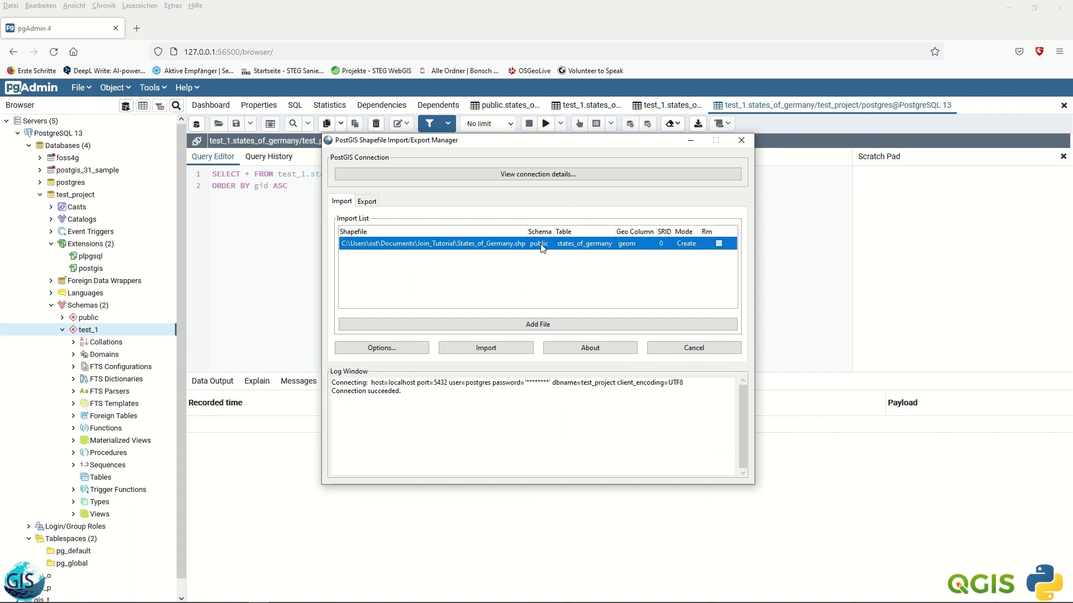
click(541, 246)
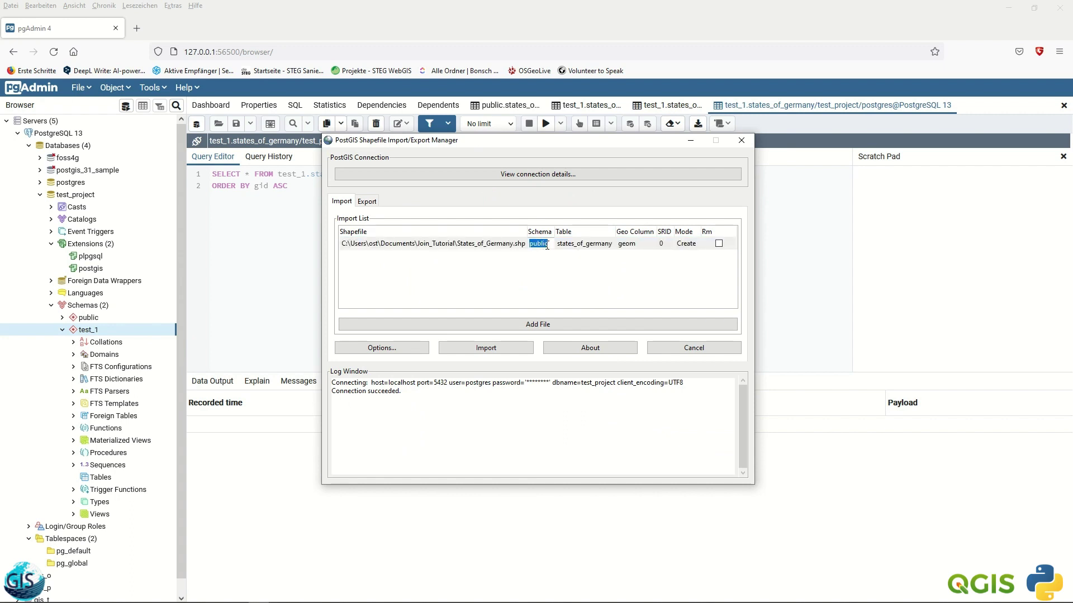
text(test_1)
click(580, 245)
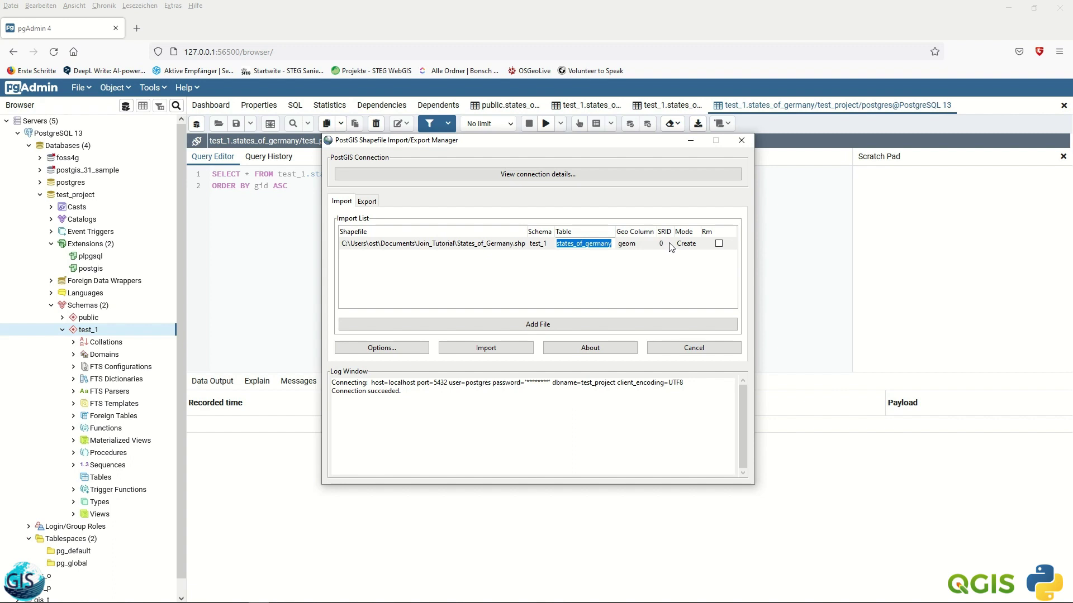
click(669, 244)
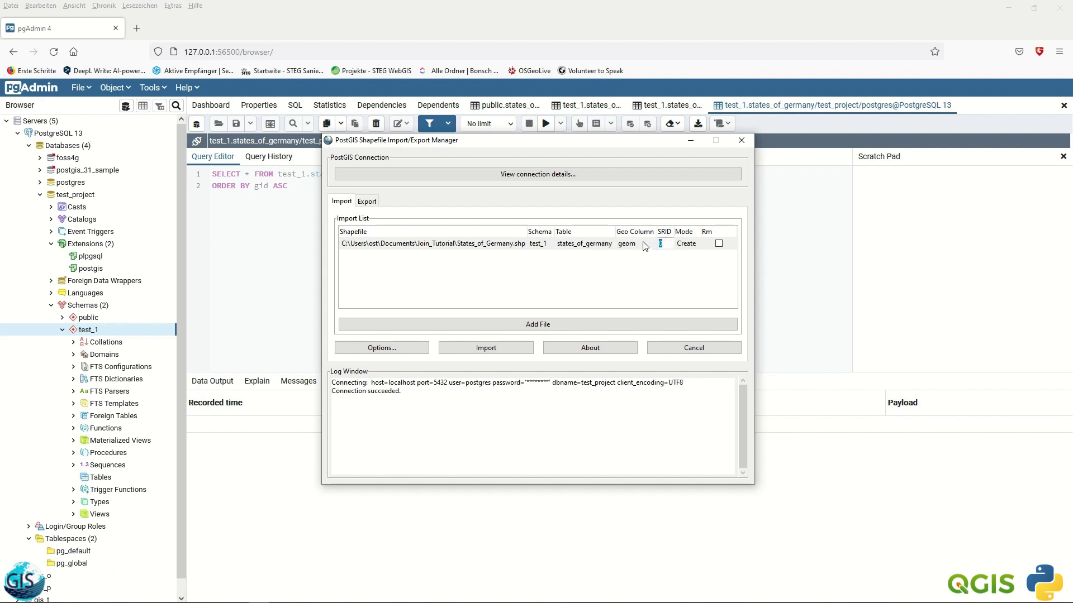
text(4326)
key(Return)
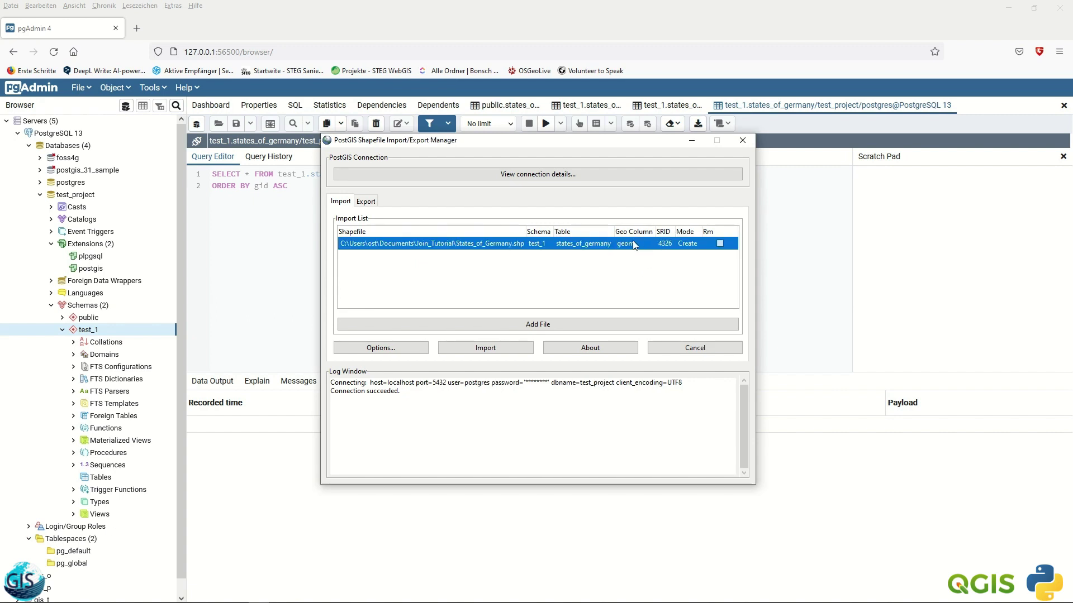
click(384, 352)
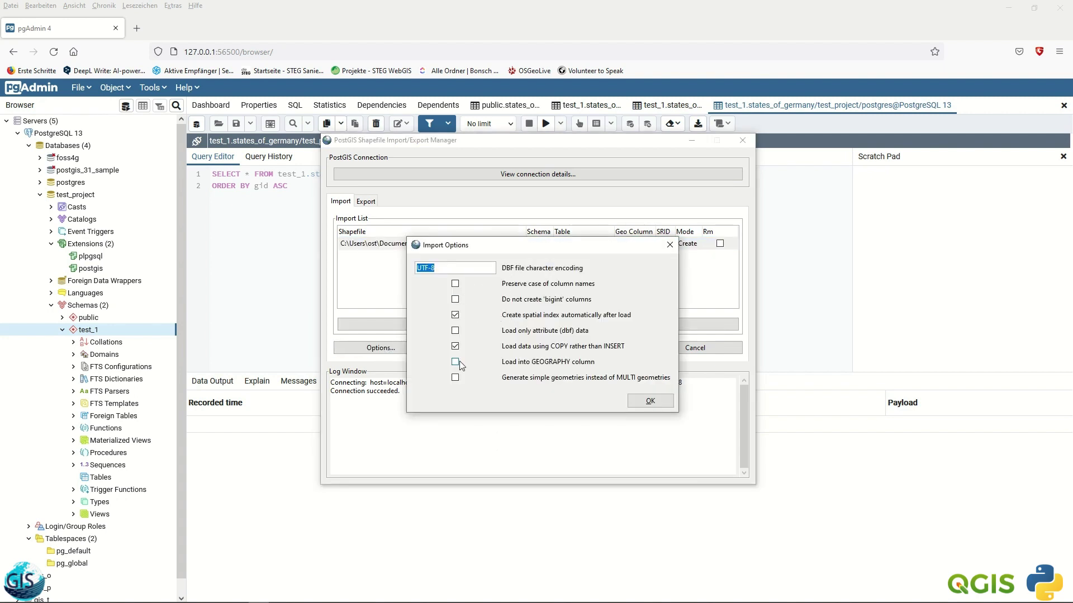
- Keep the default import options and run the import into test_1.states_of_germany
click(642, 401)
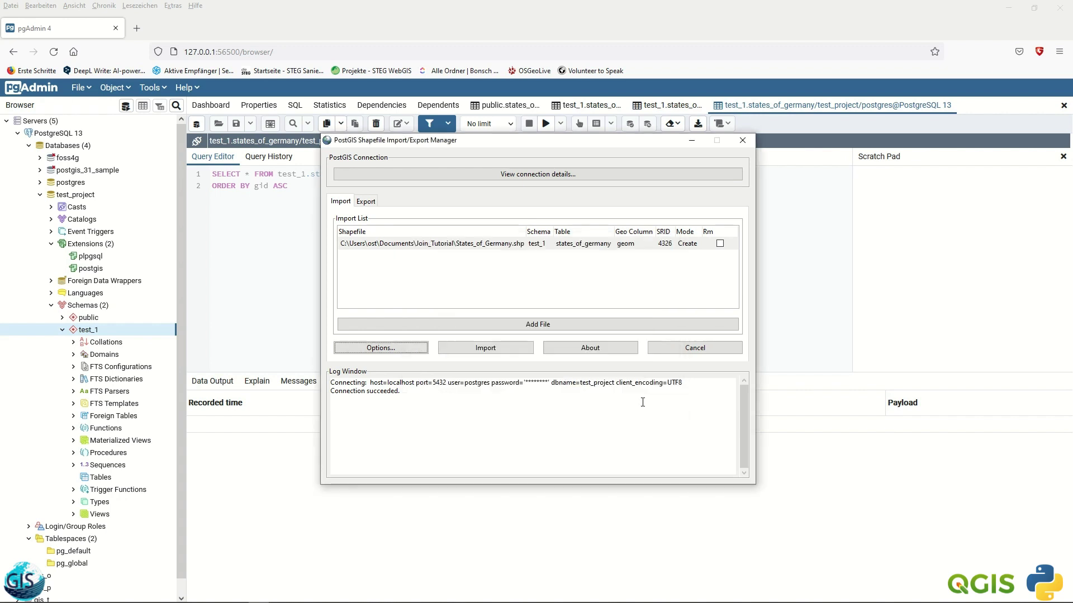
click(486, 351)
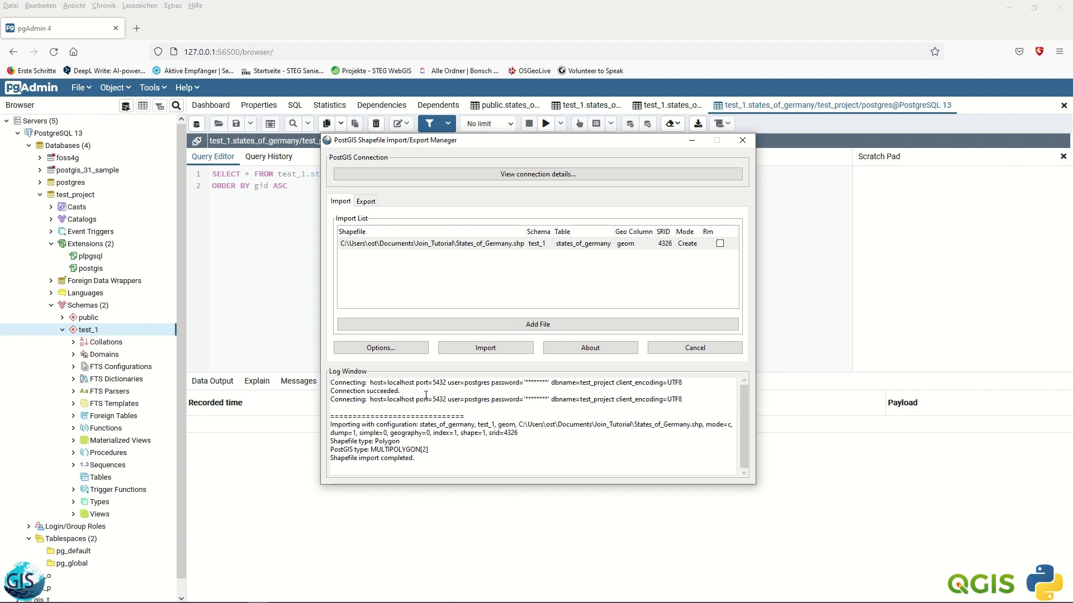
- Minimize the import manager and refresh the test_1 schema in pgAdmin to reveal states_of_germany
click(691, 141)
right_click(105, 330)
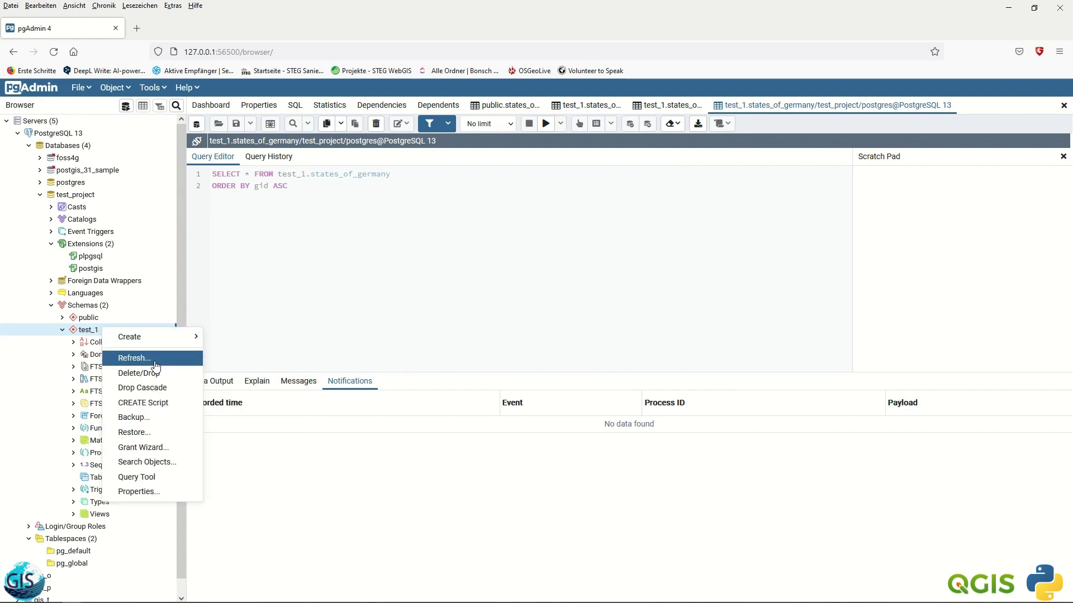
click(137, 358)
click(101, 477)
click(112, 489)
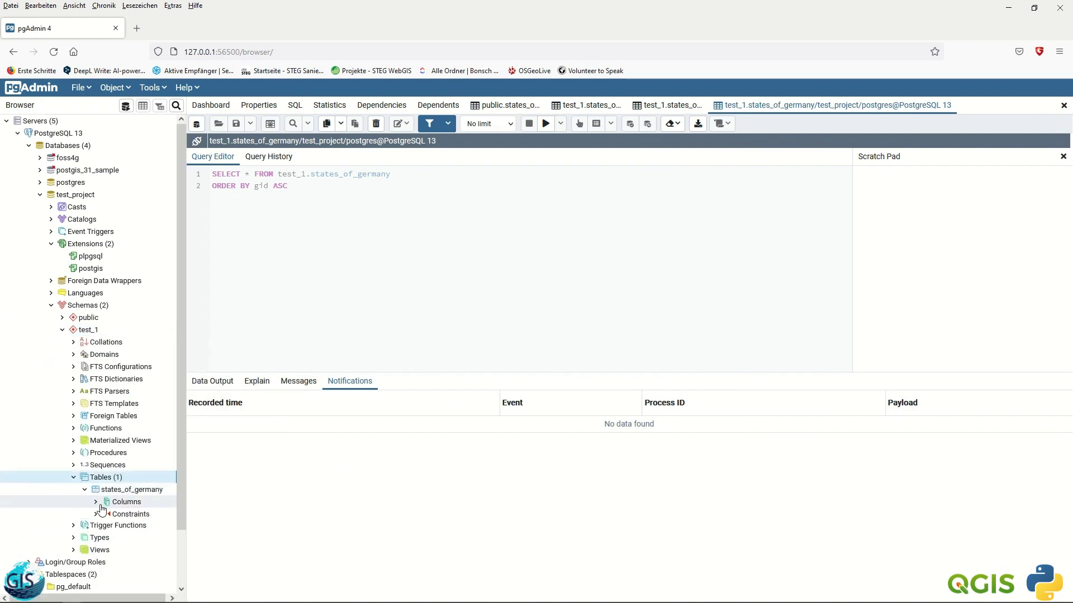
- View all rows of states_of_germany and display its geom column in the Geometry Viewer
right_click(121, 491)
mouse_move(185, 444)
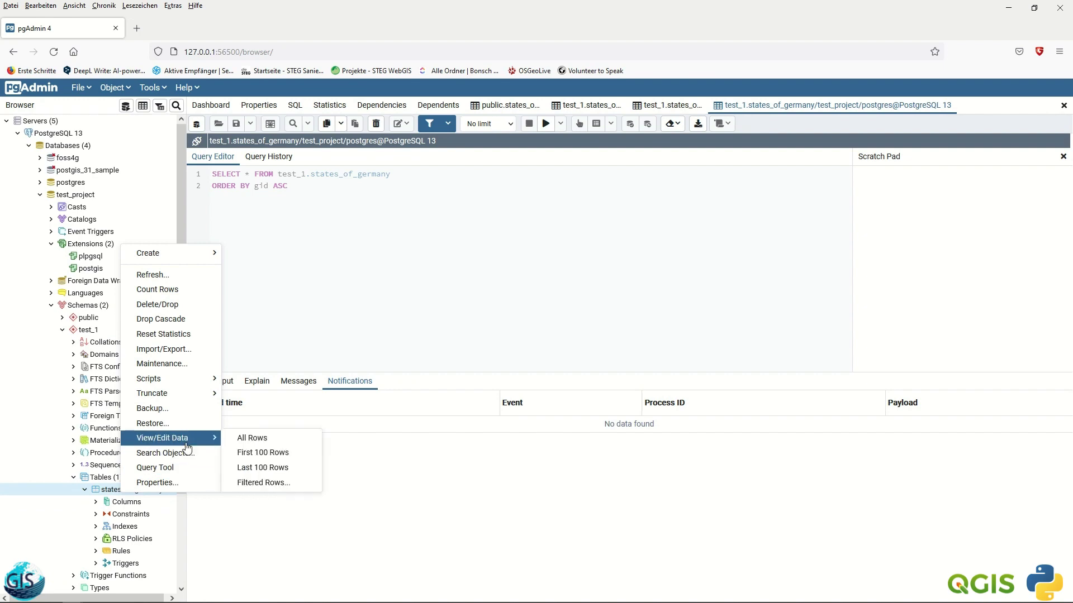
click(254, 442)
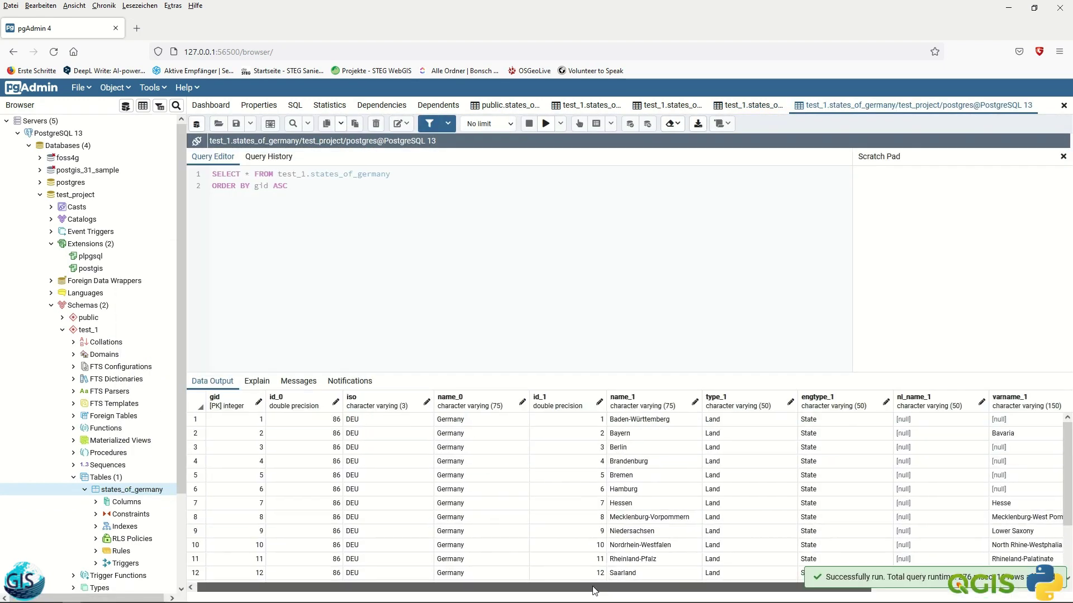
scroll(727, 447, right, 3)
click(1051, 403)
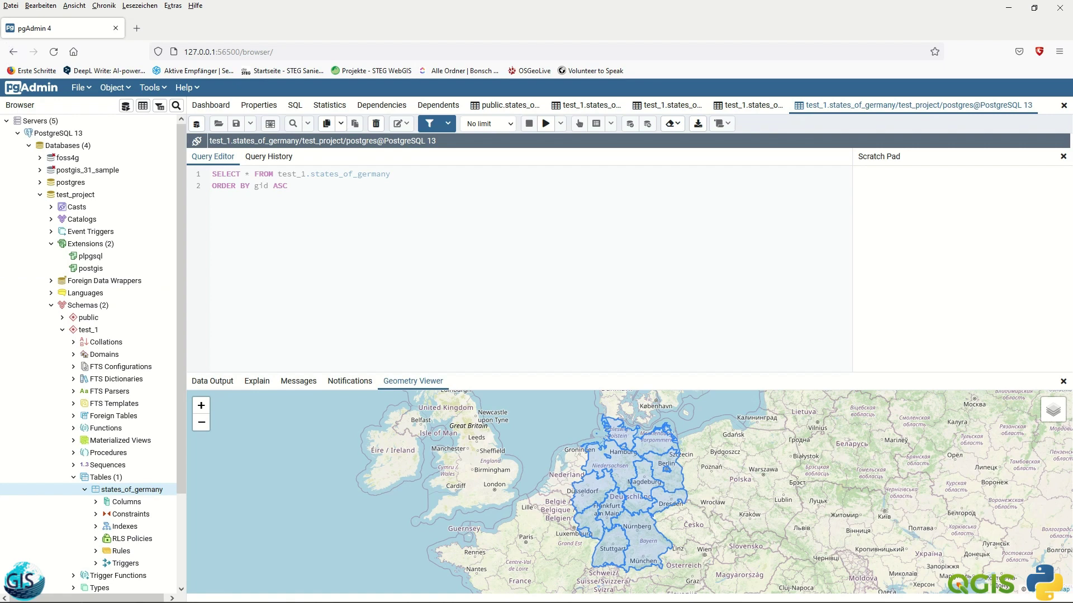
- Switch back to the Shapefile Import/Export Manager window with Alt+Tab
key(alt+Tab)
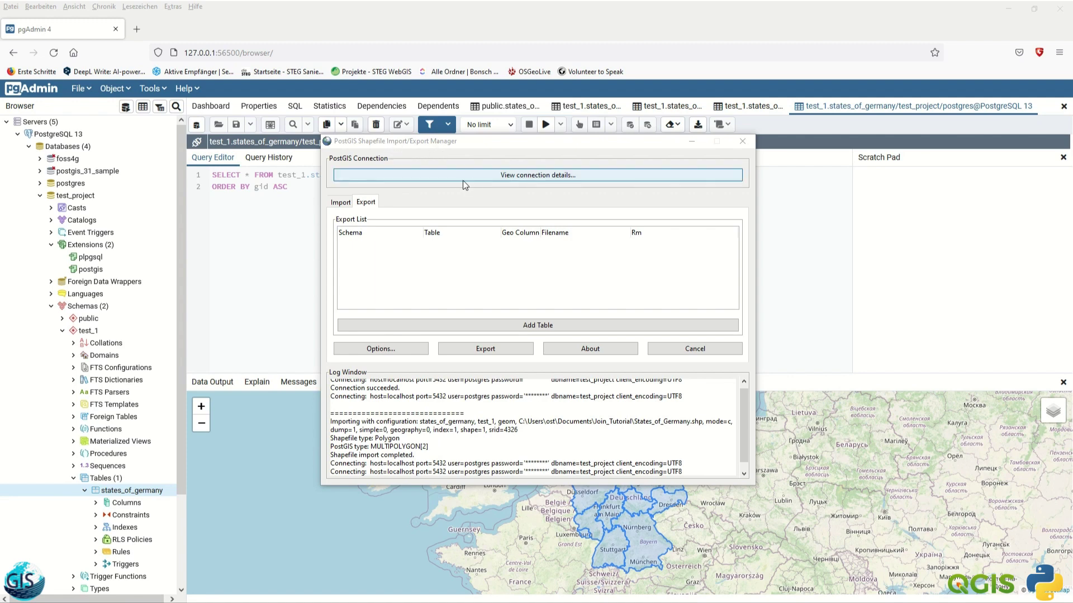
- Add table test_1.states_of_germany to the export list
click(341, 204)
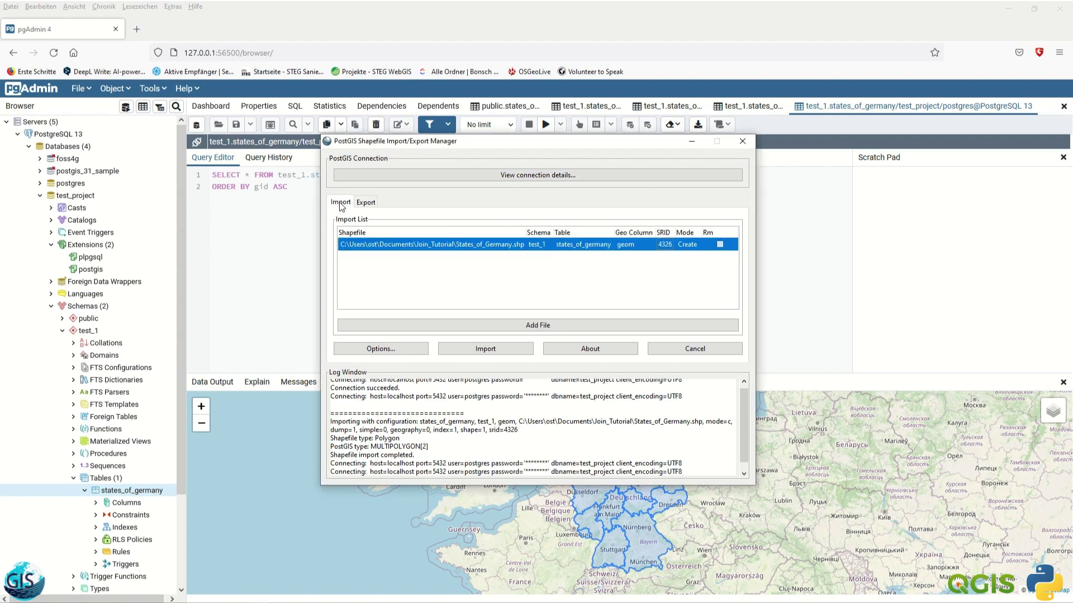
click(368, 203)
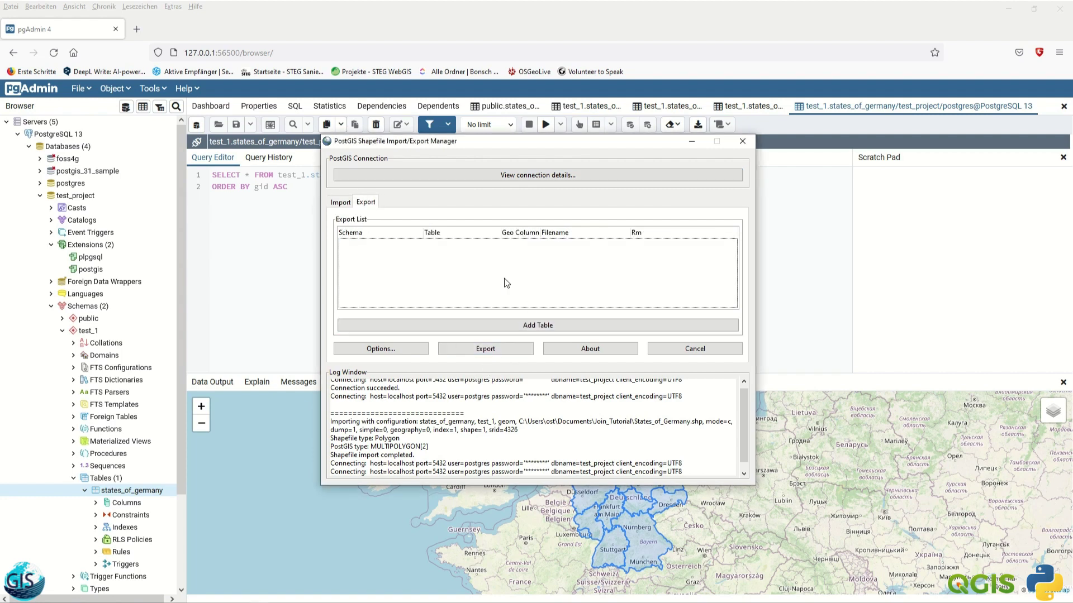
click(529, 326)
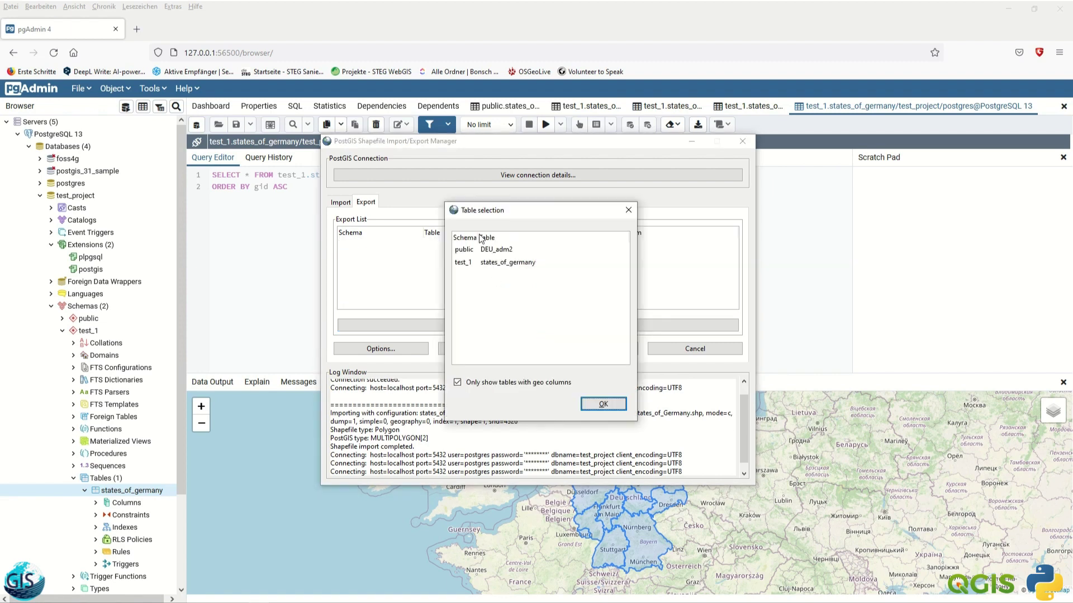
click(468, 265)
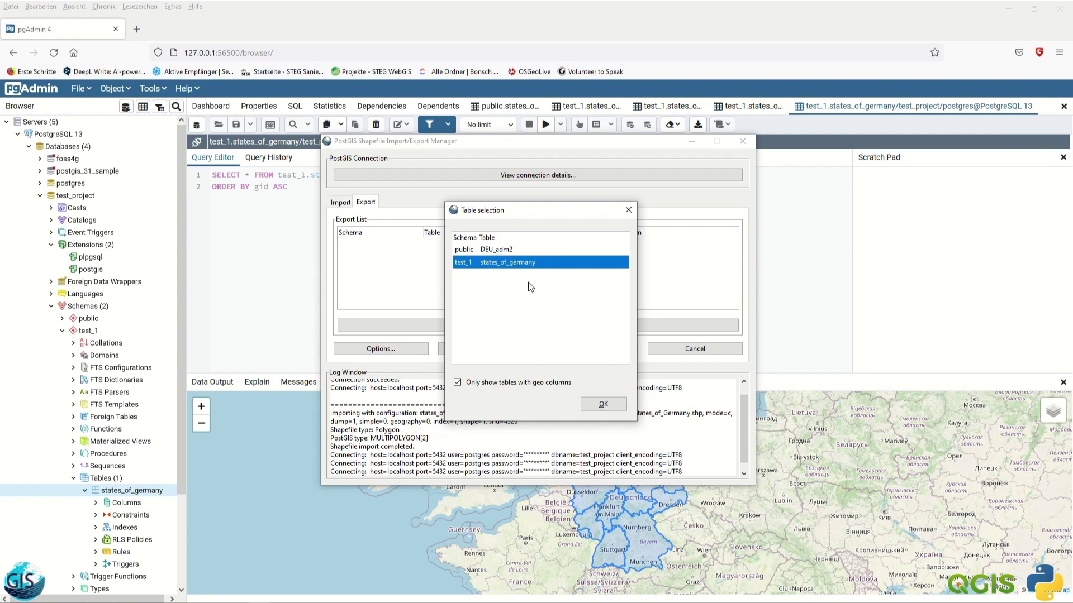
click(602, 412)
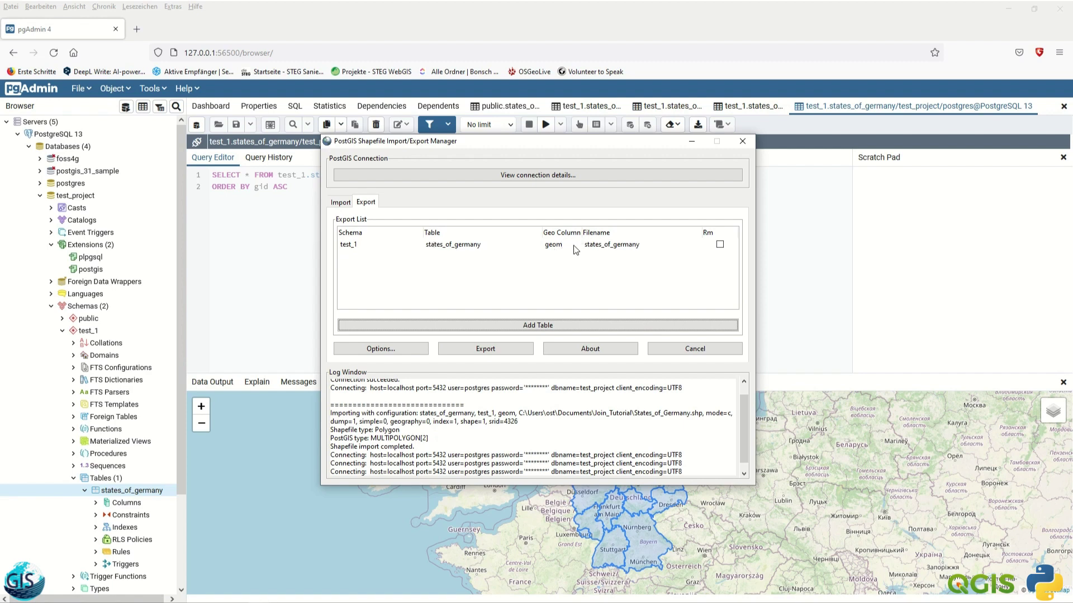
- Export states_of_germany with default options into Documents\Join_Tutorial\simplemaps_worldcities_basicv1.76
click(384, 349)
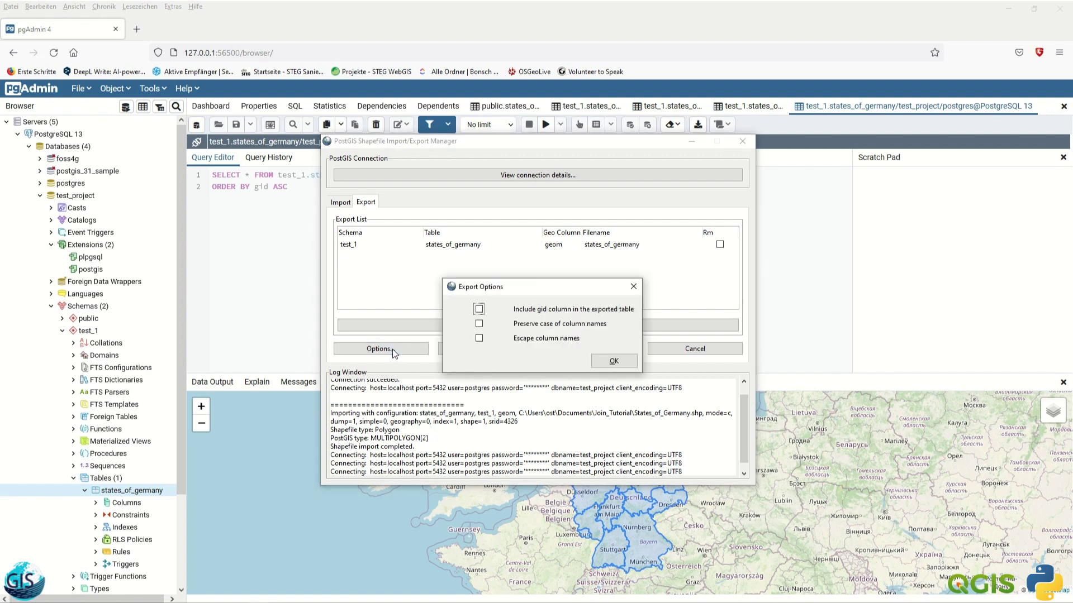
click(603, 362)
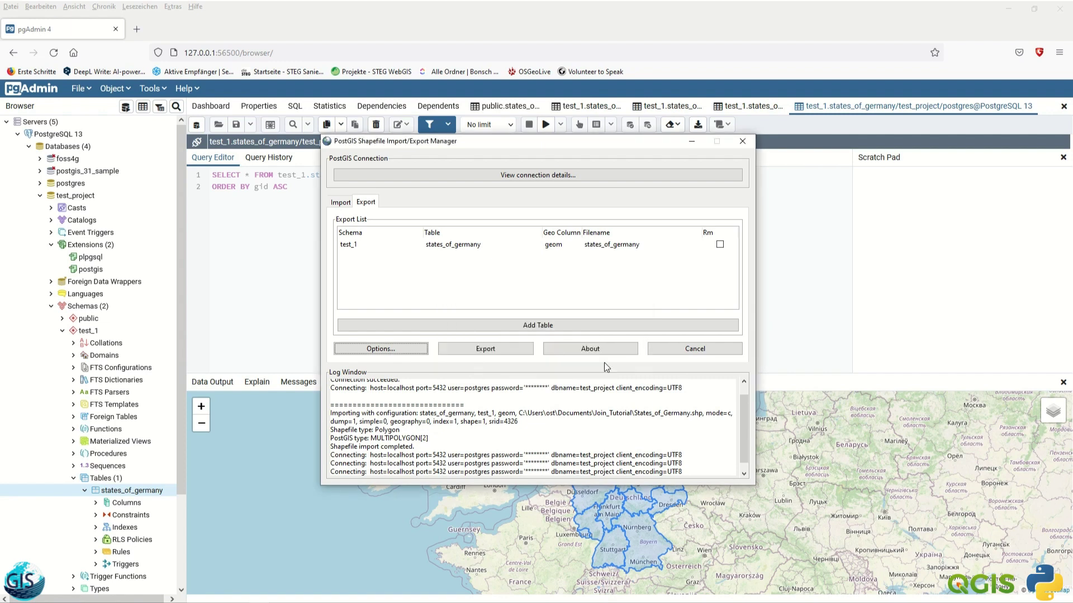
click(499, 352)
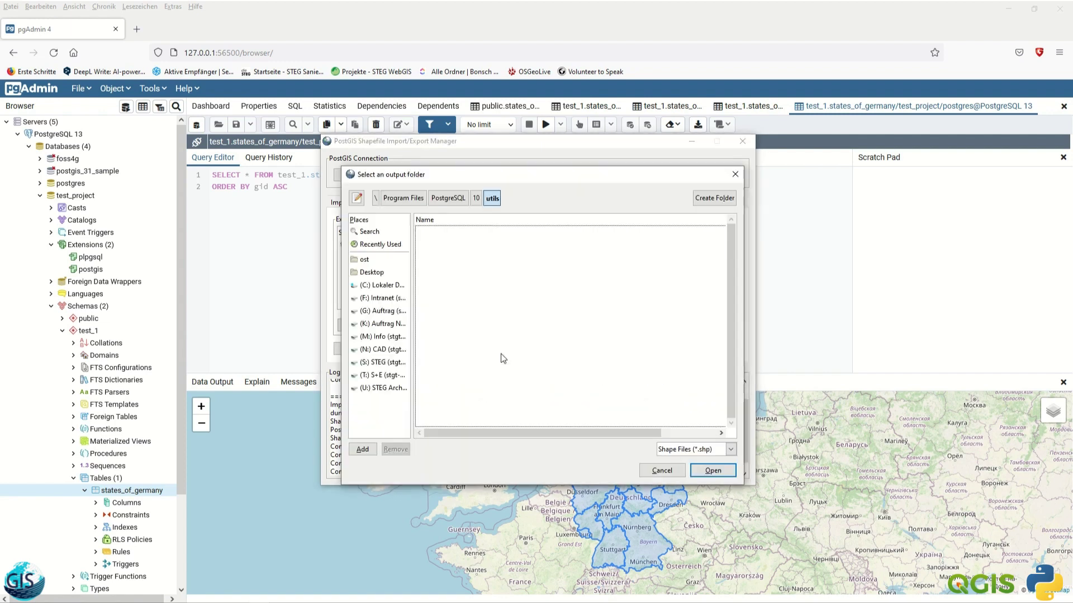
click(372, 261)
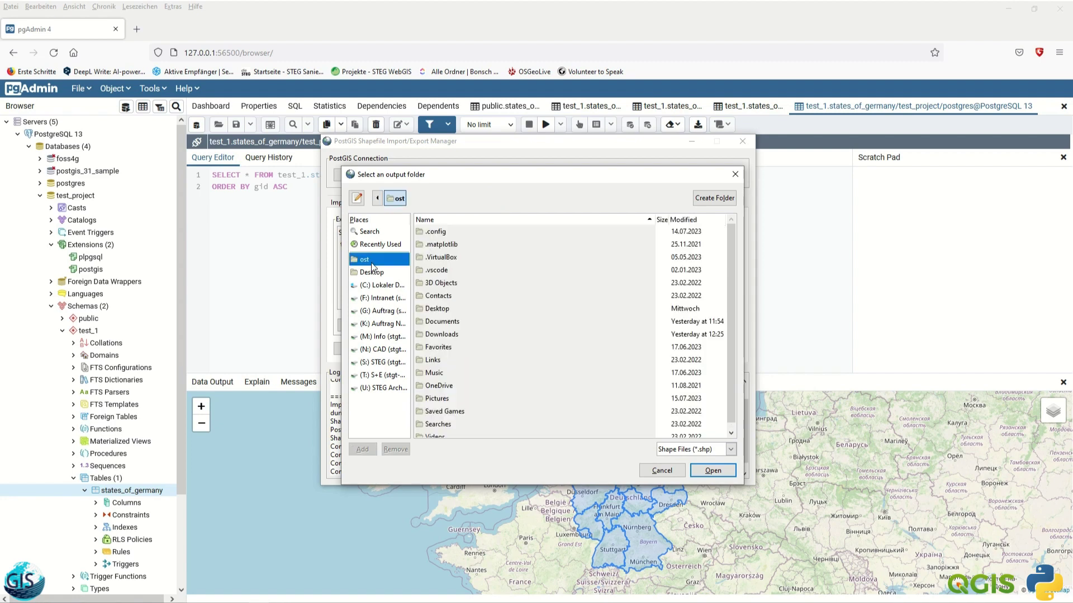
double_click(449, 323)
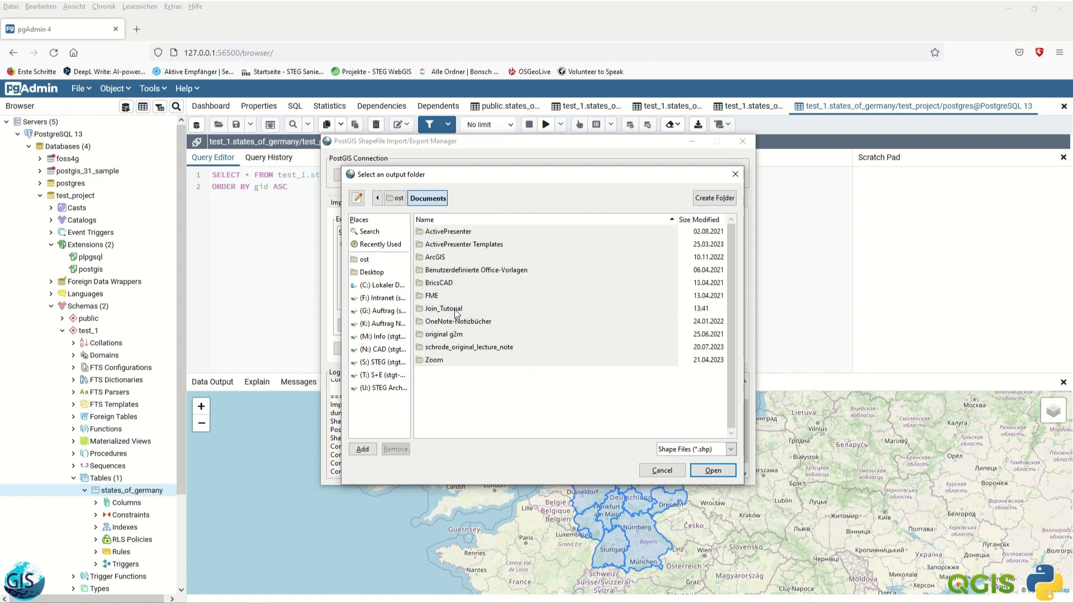
double_click(450, 308)
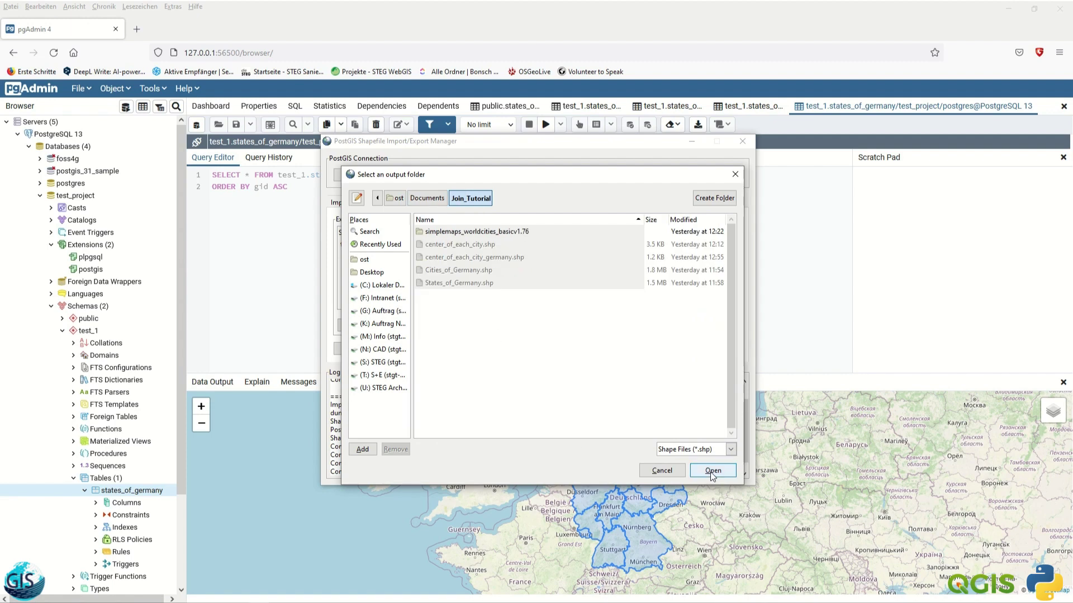
double_click(490, 231)
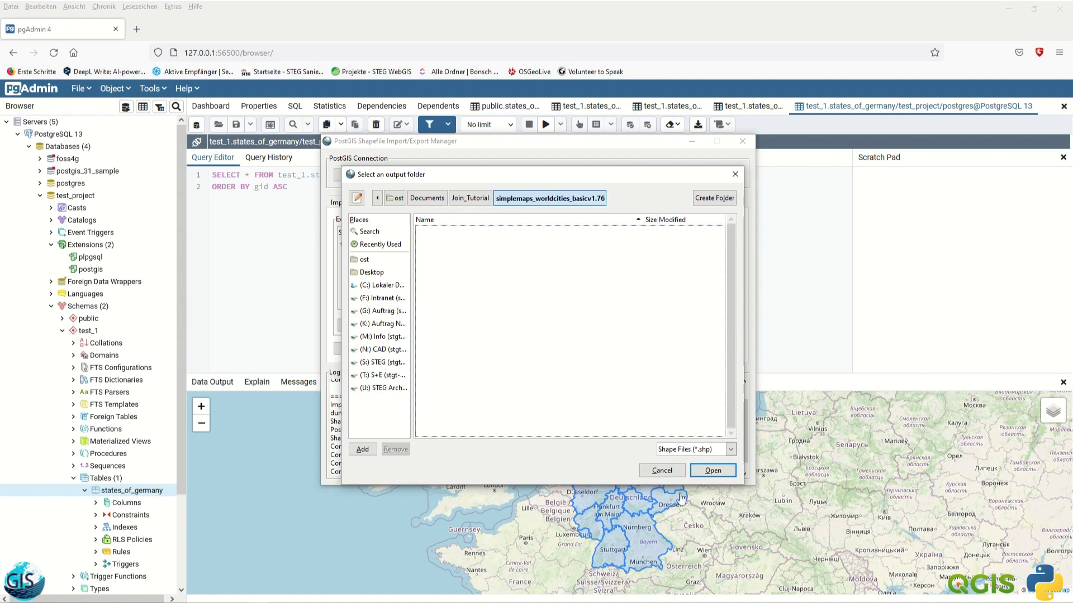
click(711, 474)
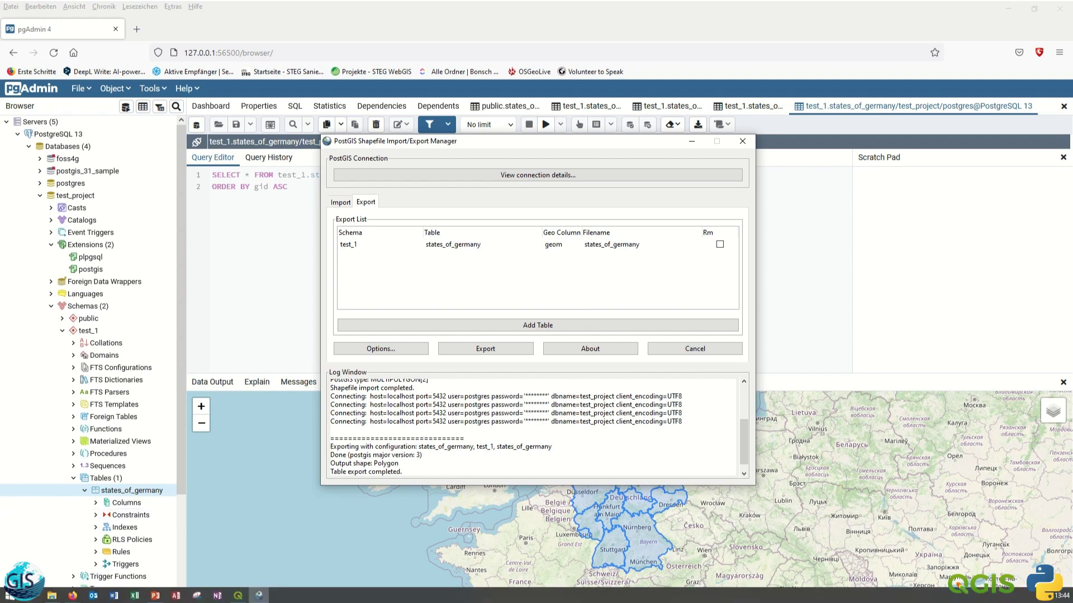
- Open the simplemaps_worldcities_basicv1.76 folder in File Explorer to see the exported states_of_germany files
click(52, 596)
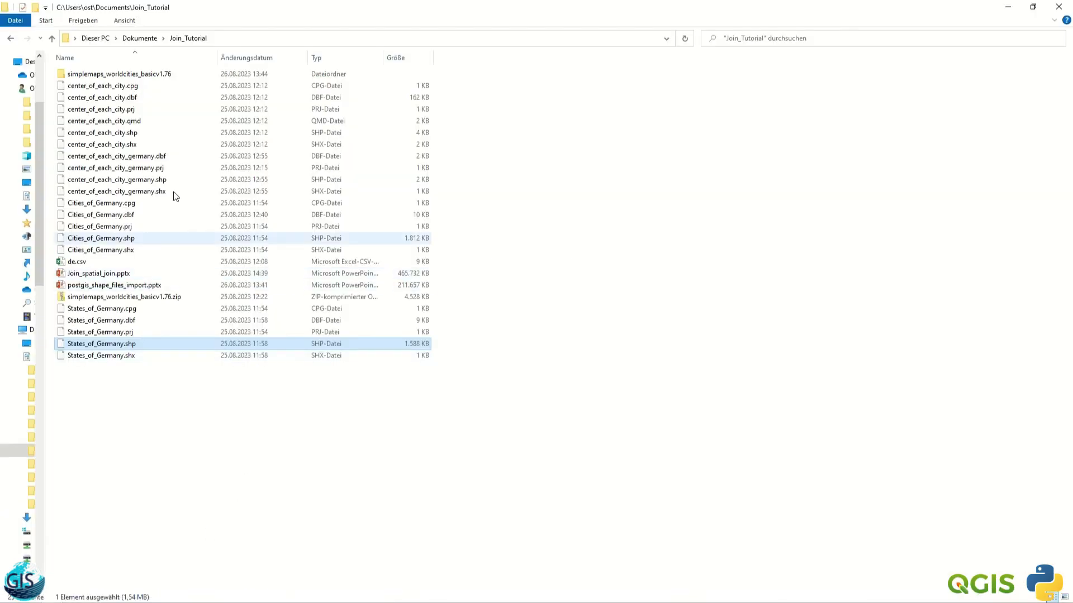
click(159, 75)
double_click(159, 75)
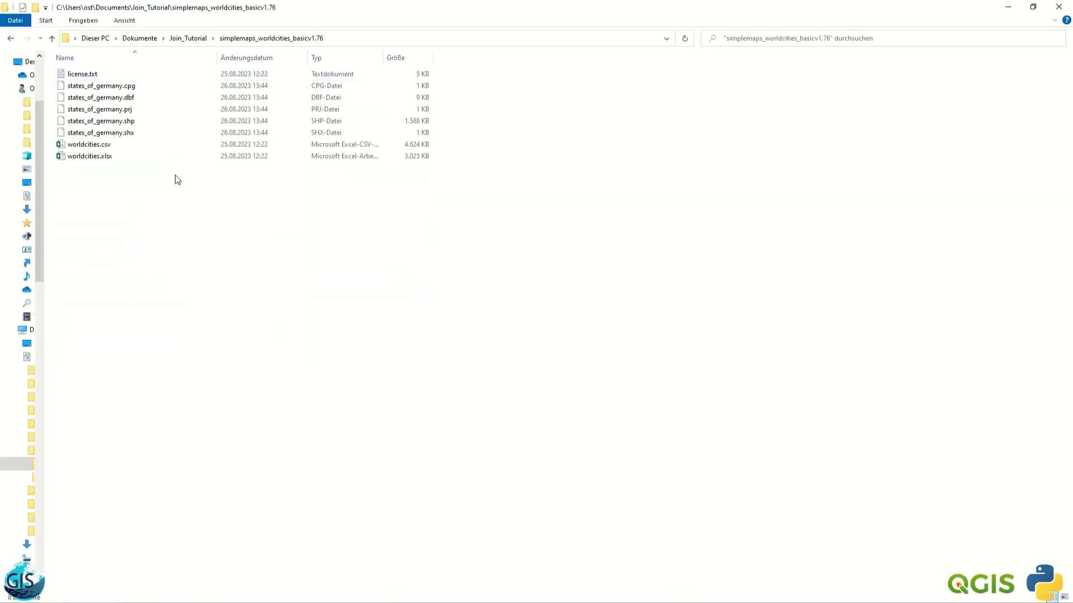